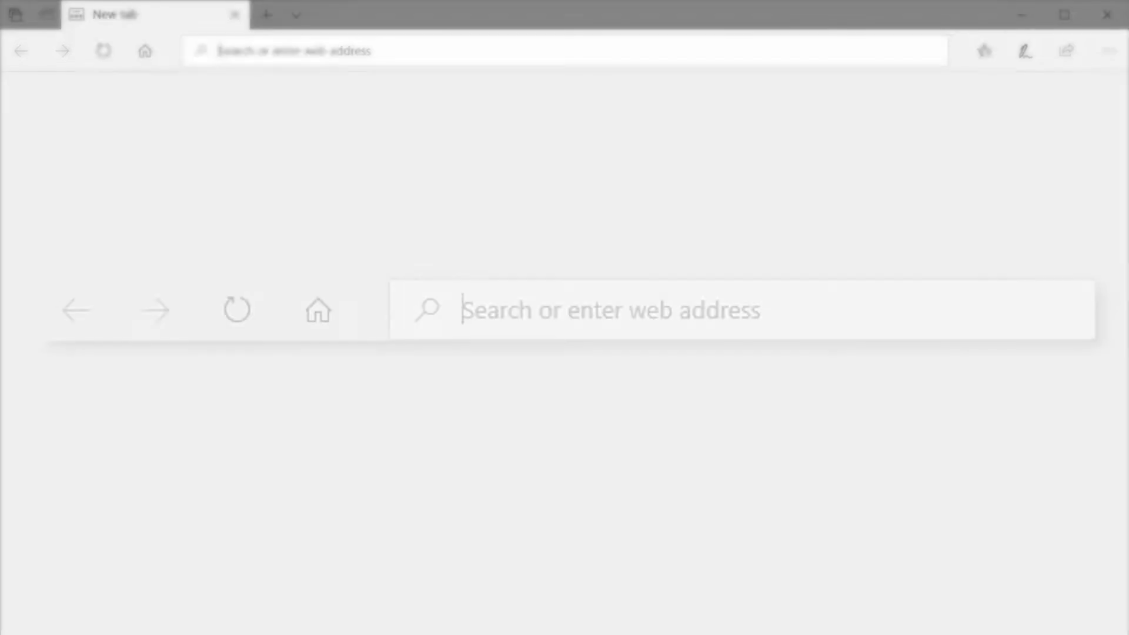
- Go to usa.canon.com and search the site for PowerShot G1 X Mark III
{"action": "type", "text": "anon.com/"}
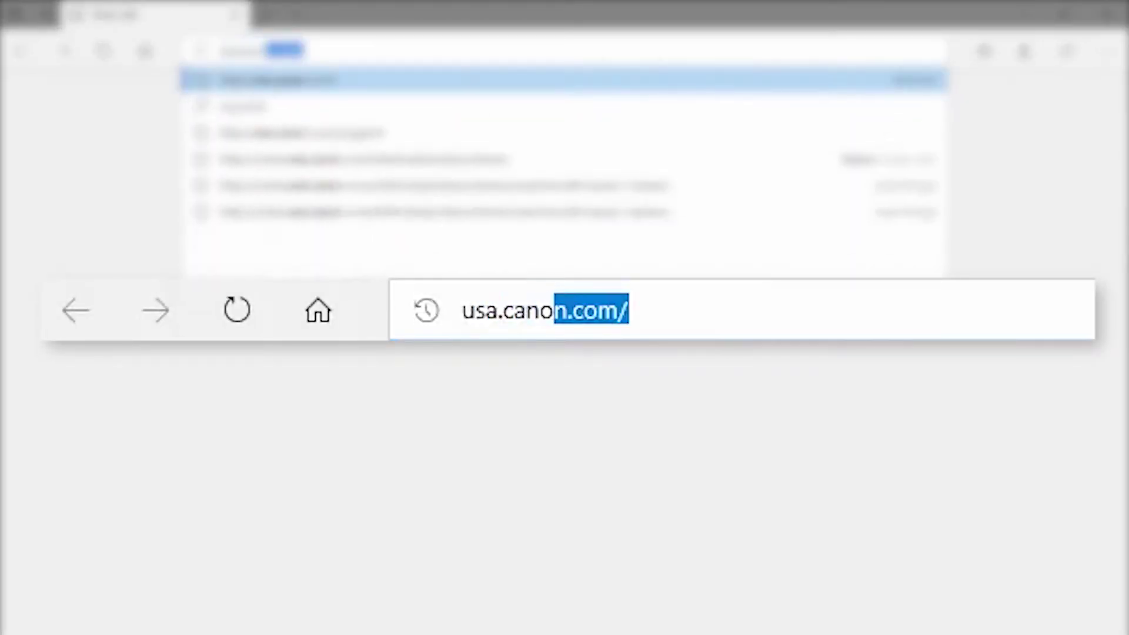
{"action": "key", "text": "Return"}
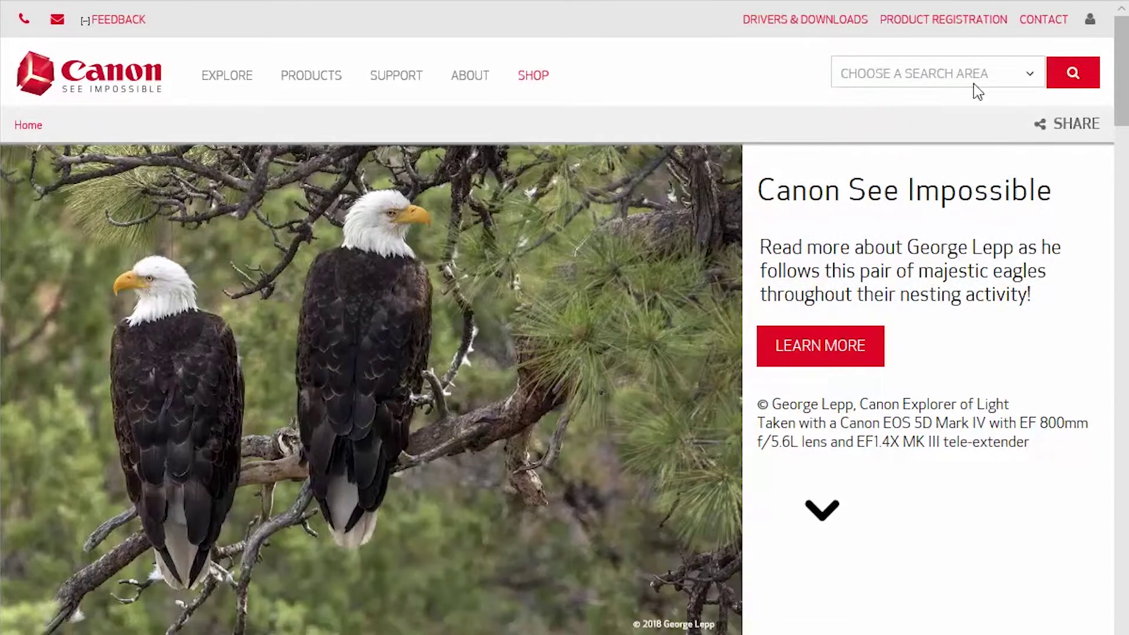
{"action": "left_click", "coordinate": [925, 139]}
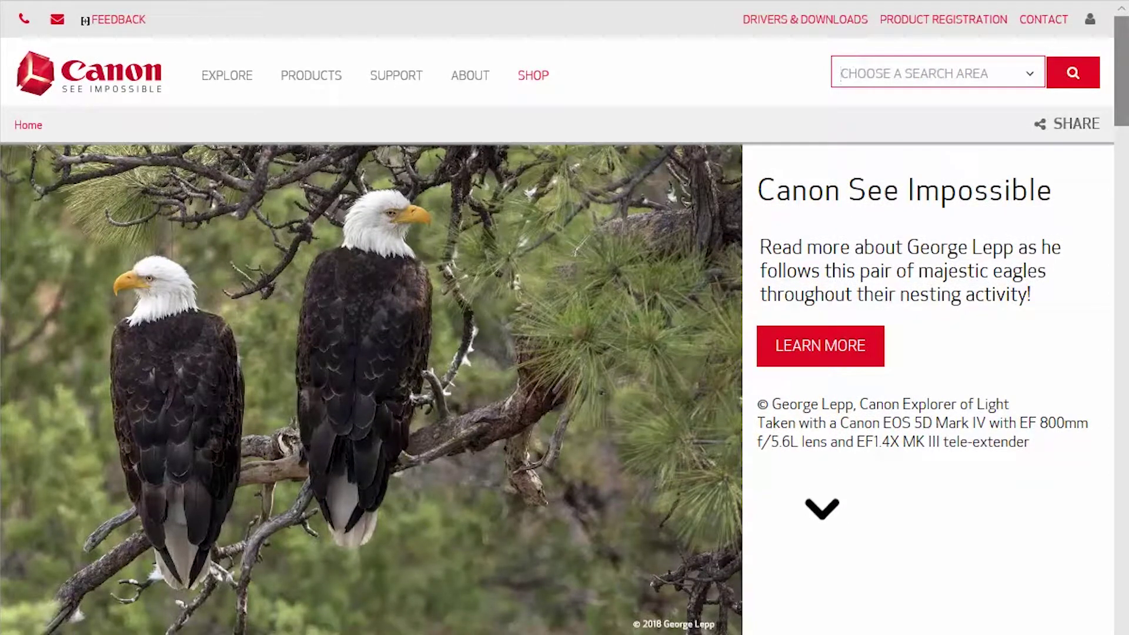
{"action": "type", "text": "PowerShot G"}
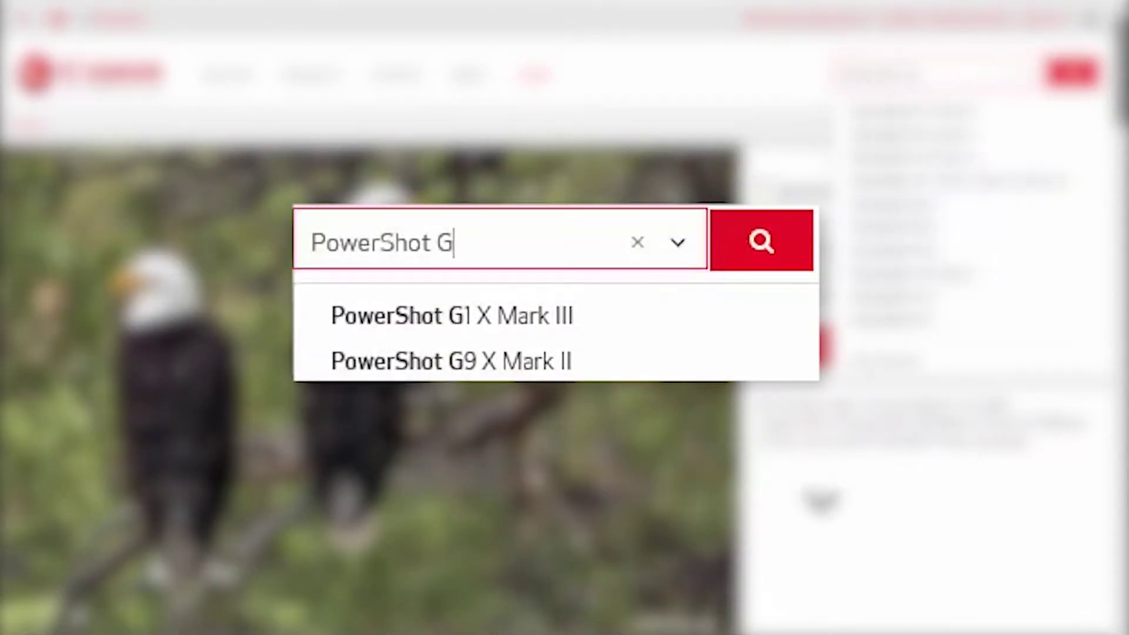
{"action": "type", "text": "1 X Mark III"}
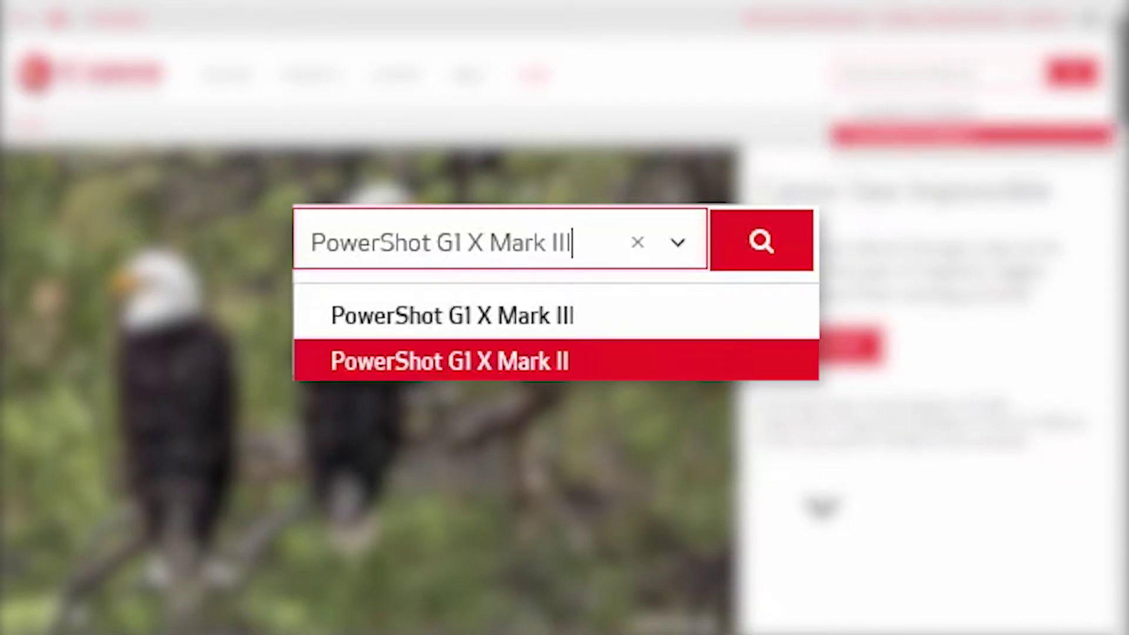
{"action": "left_click", "coordinate": [609, 331]}
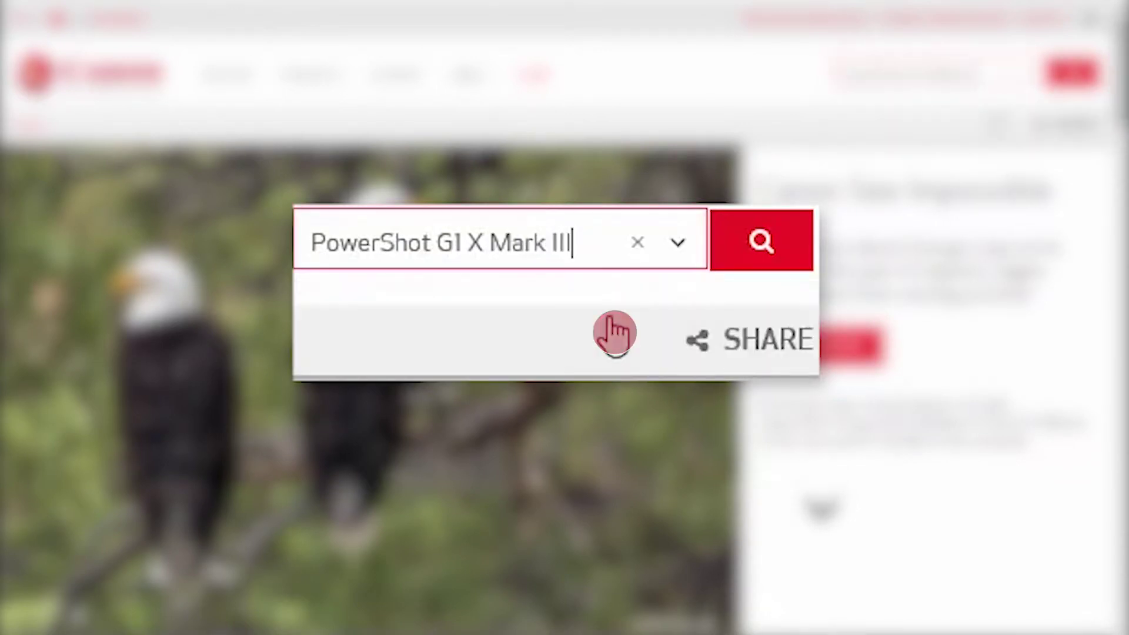
{"action": "left_click", "coordinate": [758, 239]}
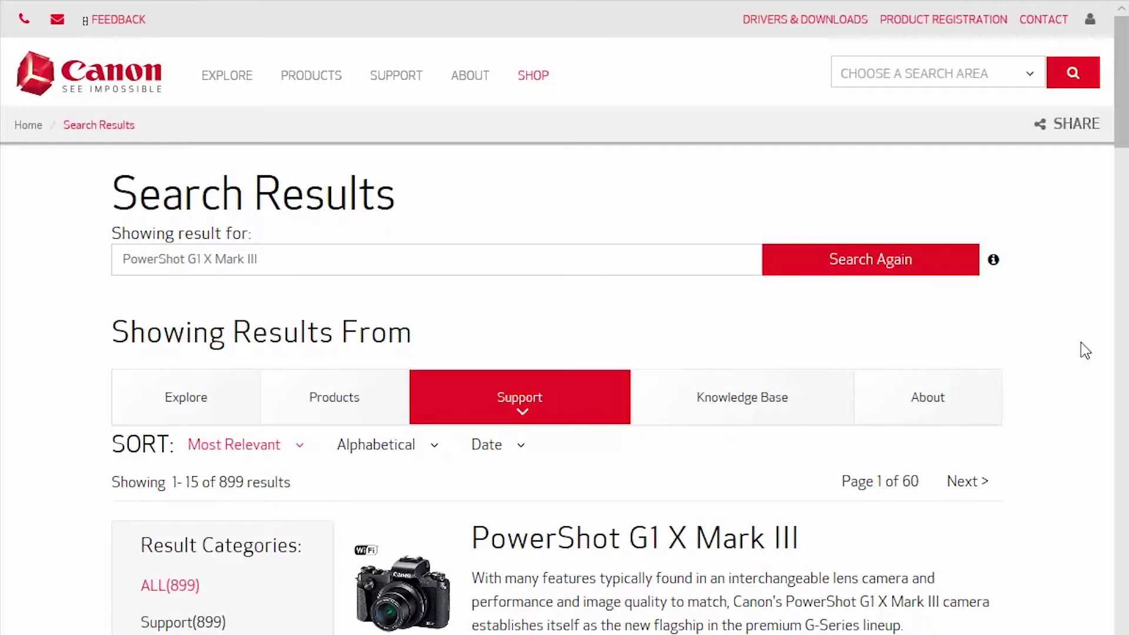
- Open the PowerShot G1 X Mark III product page and show its Drivers & Downloads
{"action": "scroll", "coordinate": [1081, 343], "scroll_direction": "down", "scroll_amount": 4}
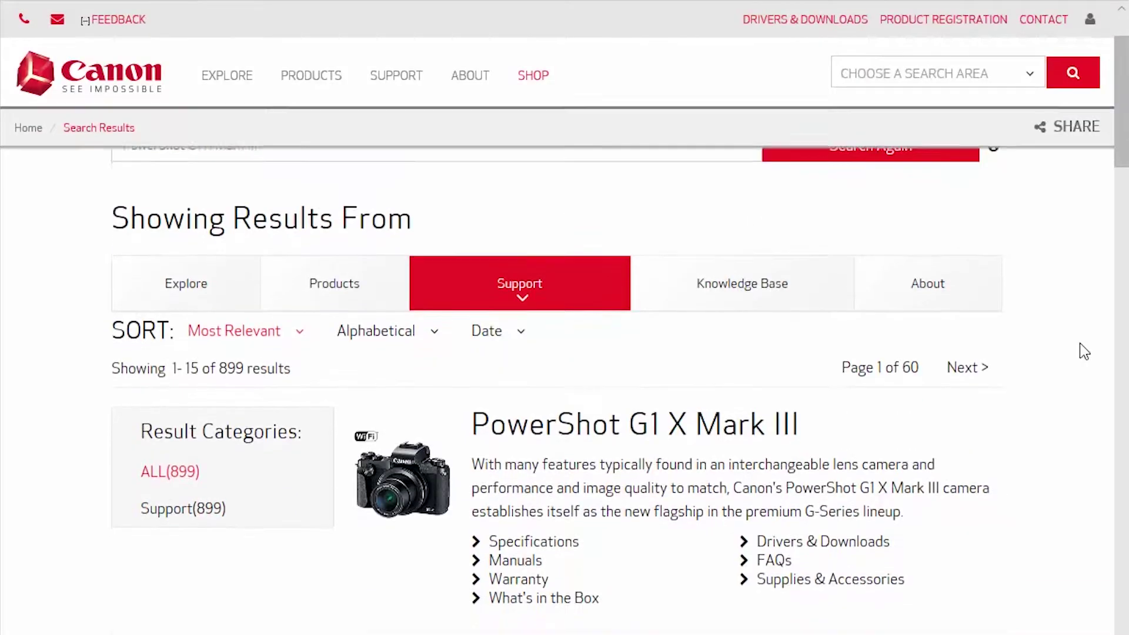
{"action": "left_click", "coordinate": [762, 312]}
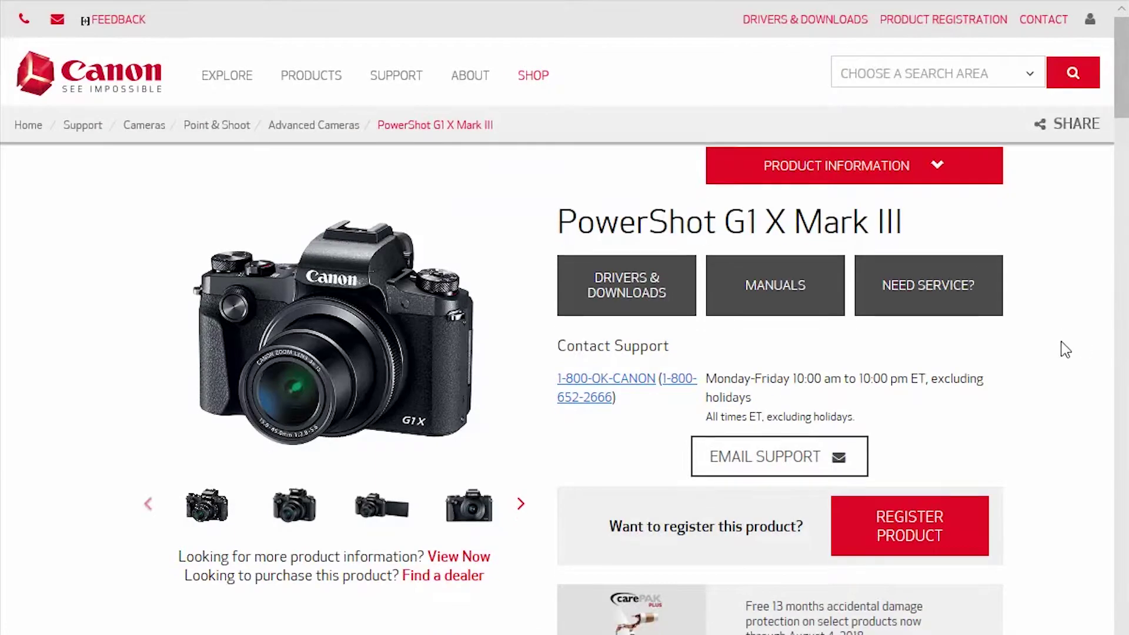
{"action": "scroll", "coordinate": [1062, 348], "scroll_direction": "down", "scroll_amount": 2}
{"action": "scroll", "coordinate": [1066, 350], "scroll_direction": "down", "scroll_amount": 4}
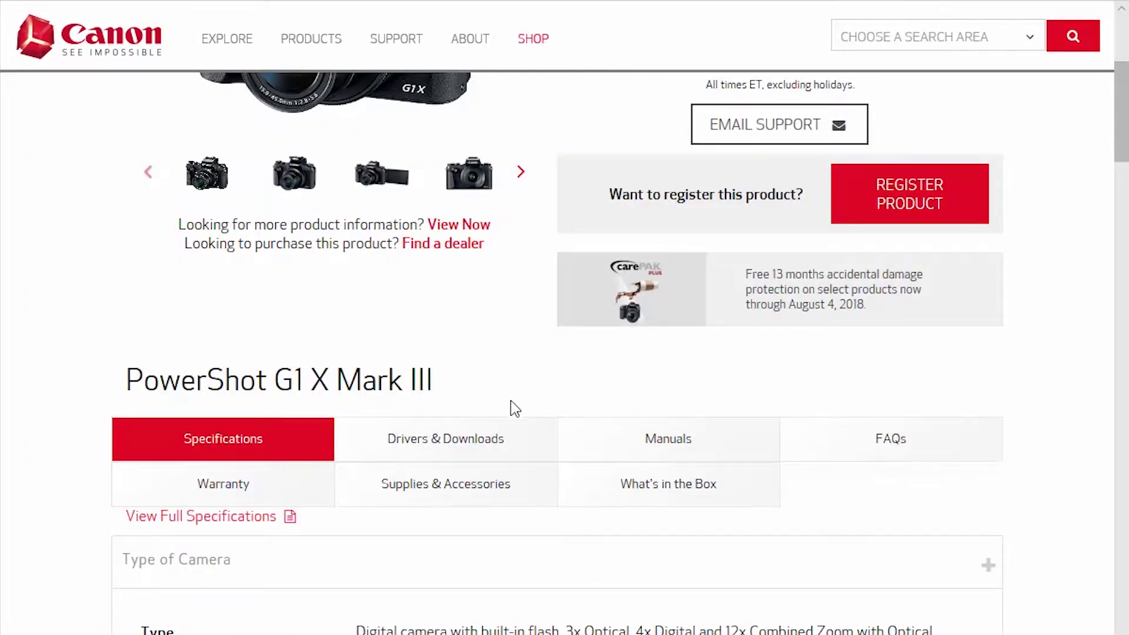
{"action": "left_click", "coordinate": [466, 440]}
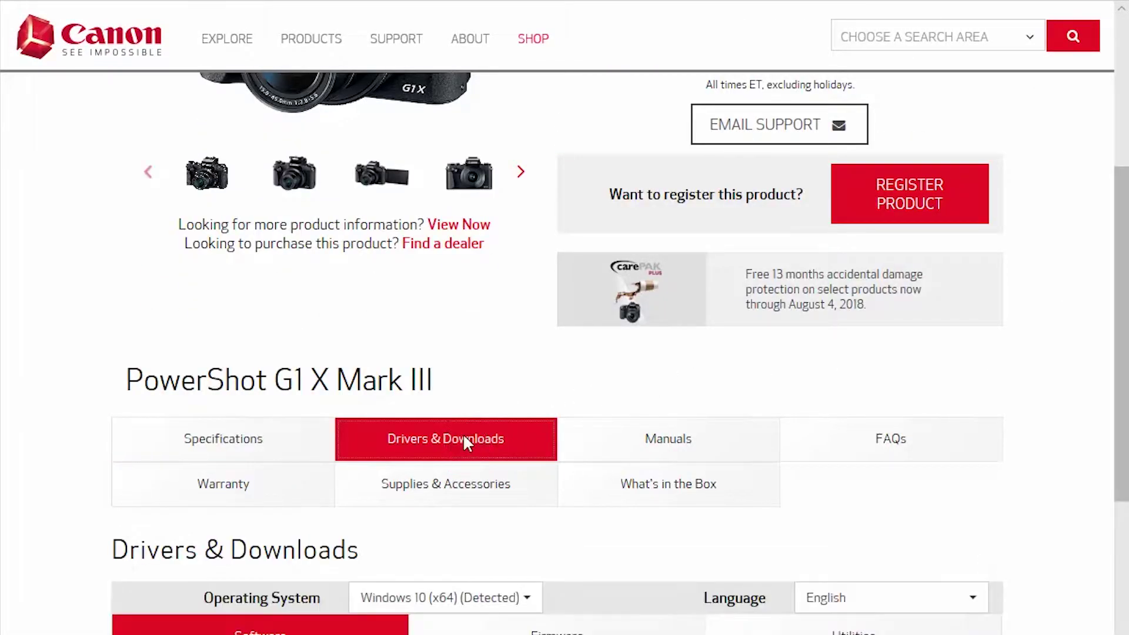
- Download the CameraWindow DC 8.10.11b zip and open it
{"action": "scroll", "coordinate": [482, 441], "scroll_direction": "down", "scroll_amount": 10}
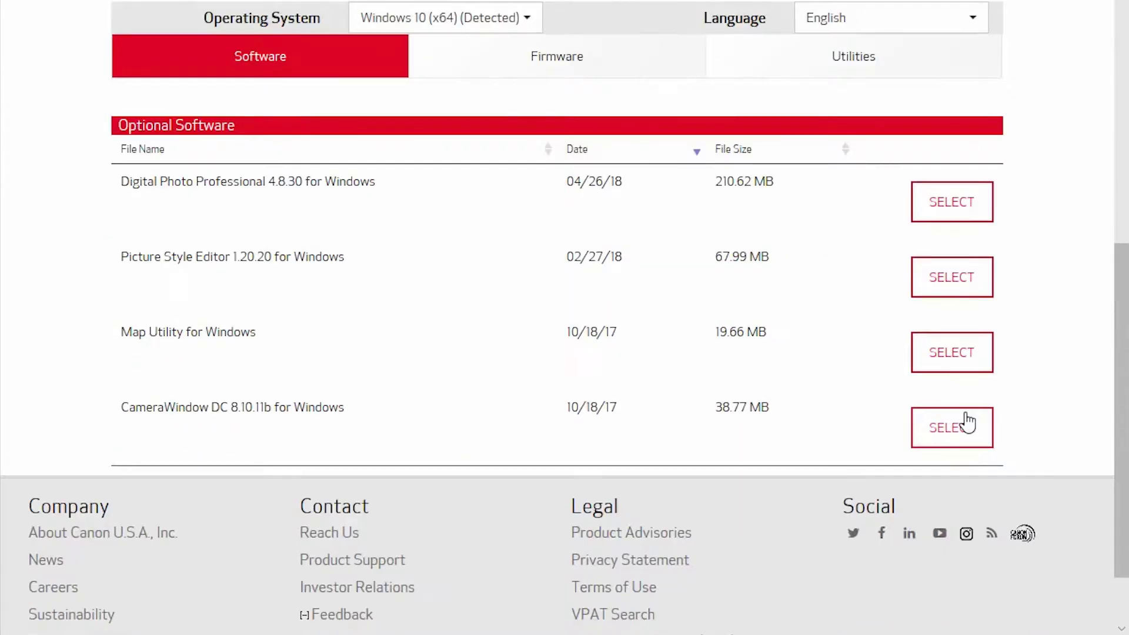
{"action": "left_click", "coordinate": [966, 424]}
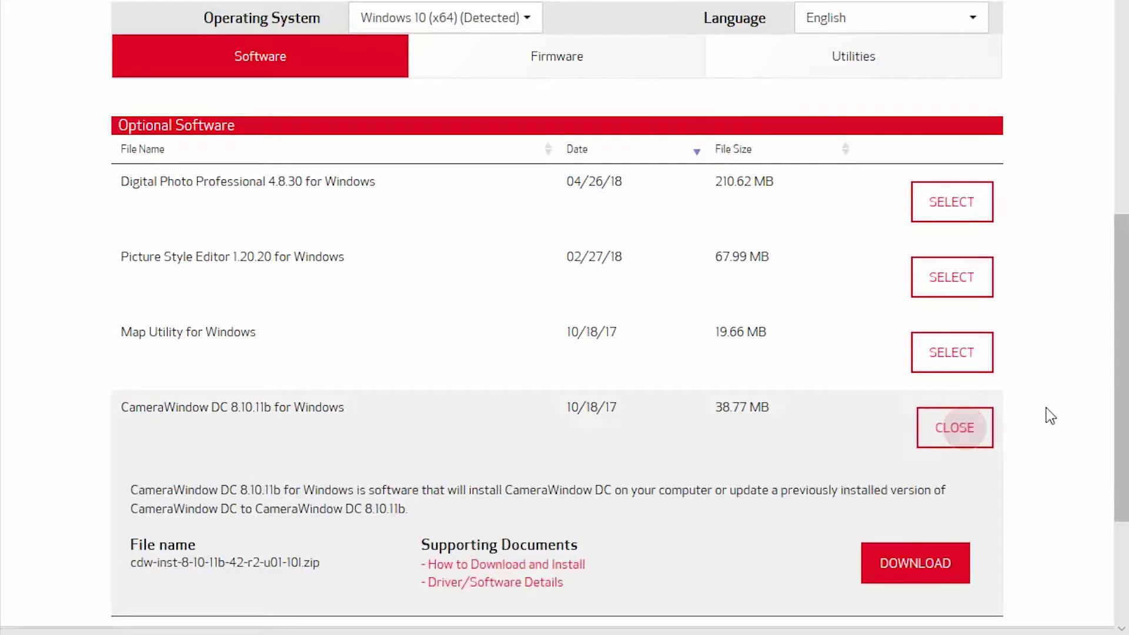
{"action": "left_click", "coordinate": [925, 584]}
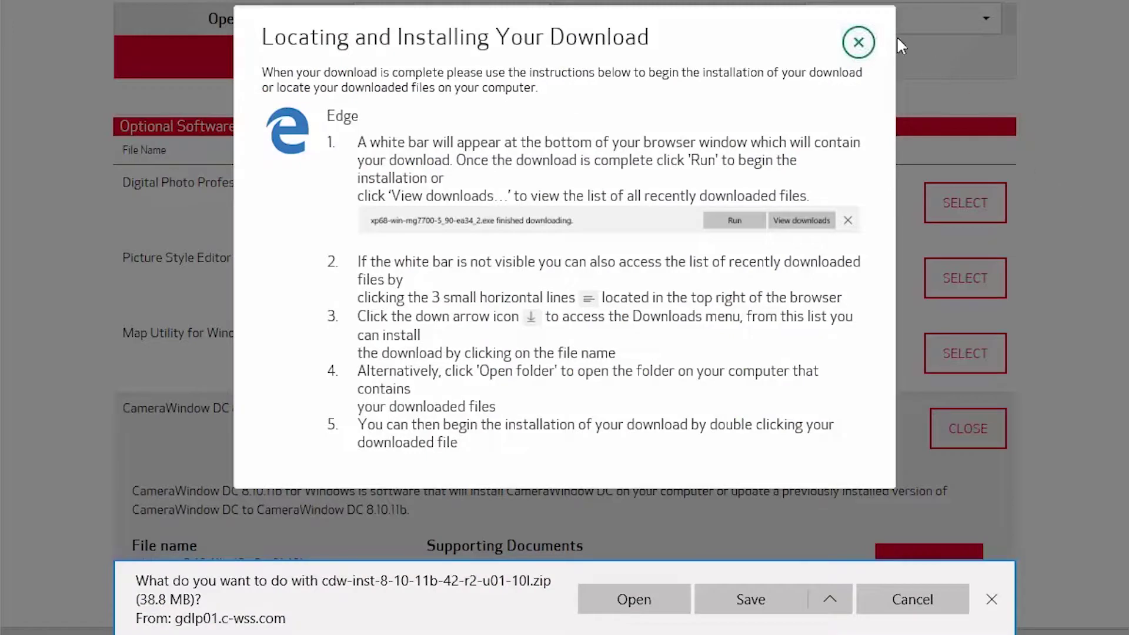
{"action": "left_click", "coordinate": [860, 42]}
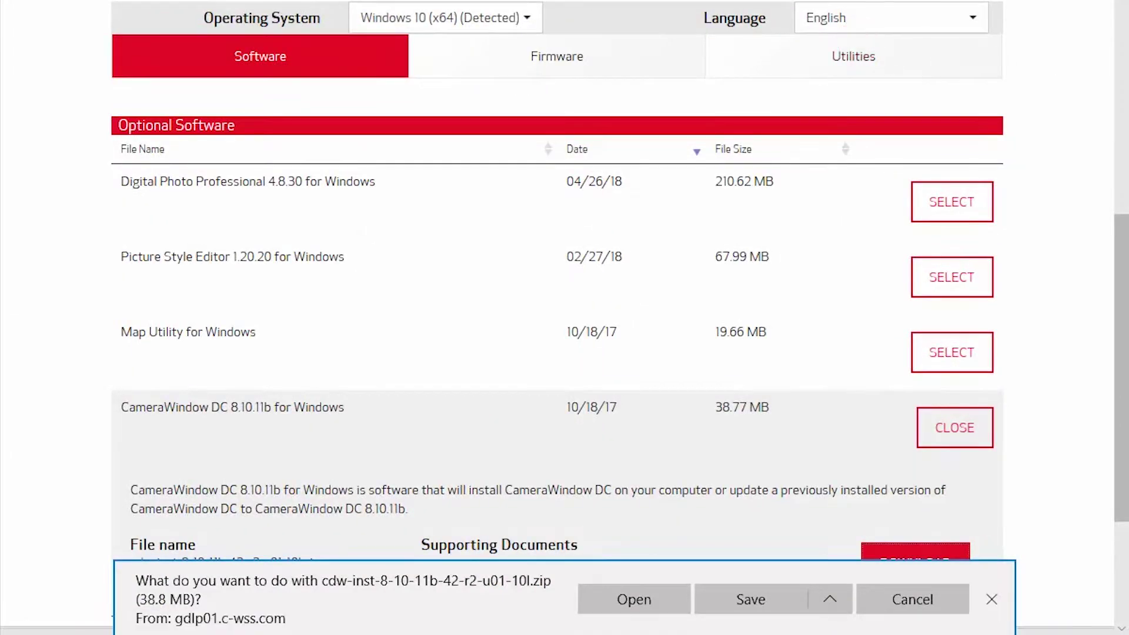
{"action": "left_click", "coordinate": [660, 597]}
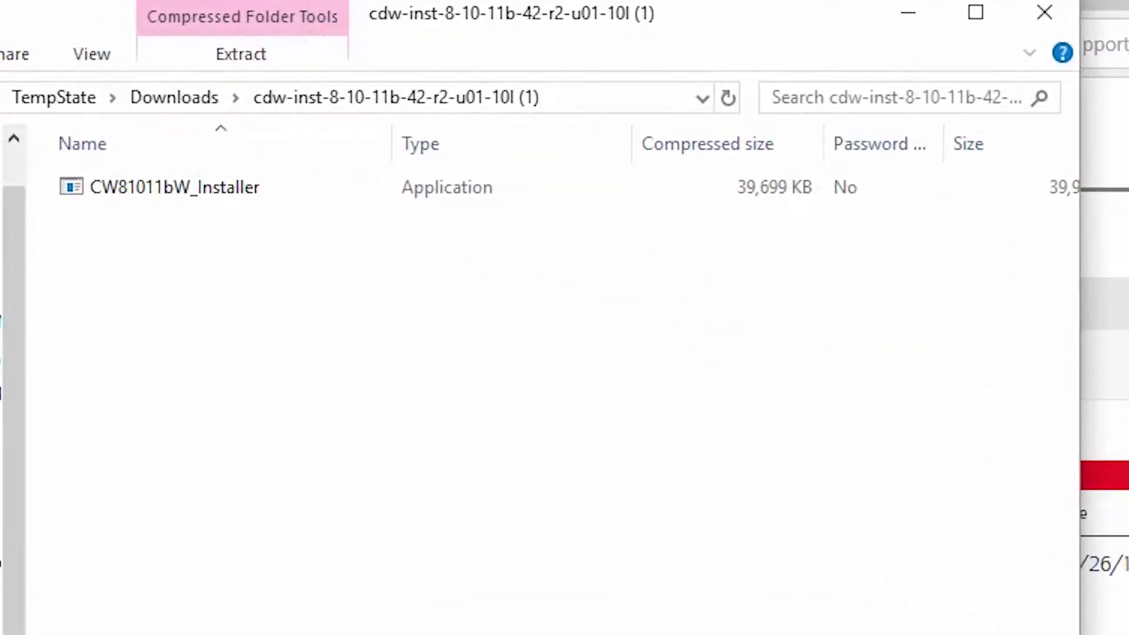
- Run CW81011bW_Installer from the opened zip folder
{"action": "left_click", "coordinate": [75, 193]}
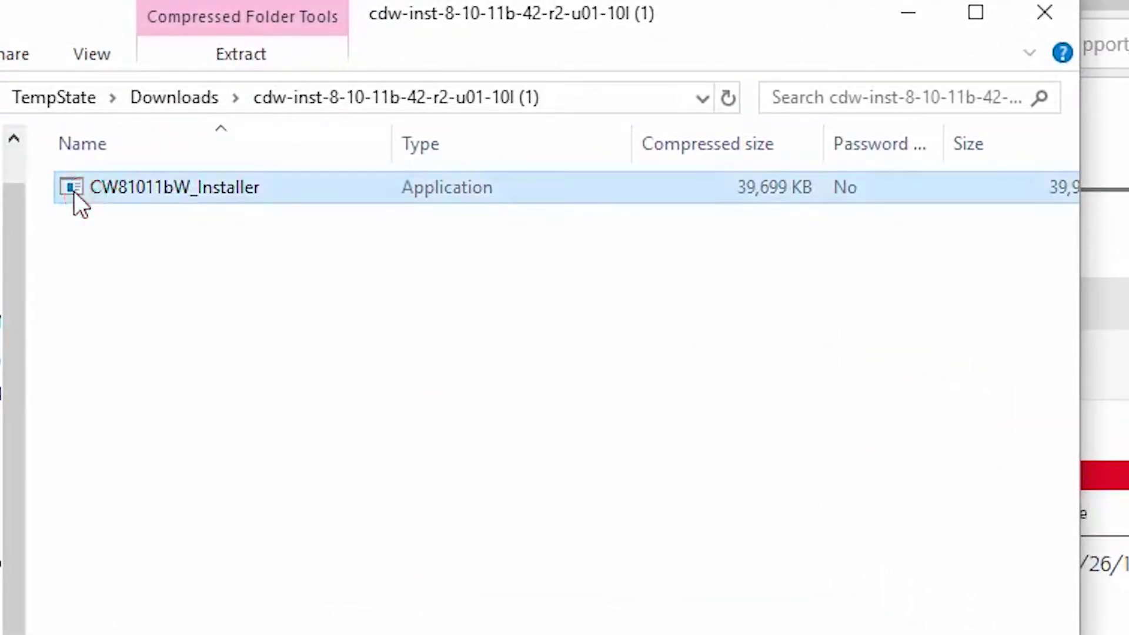
{"action": "double_click", "coordinate": [75, 193]}
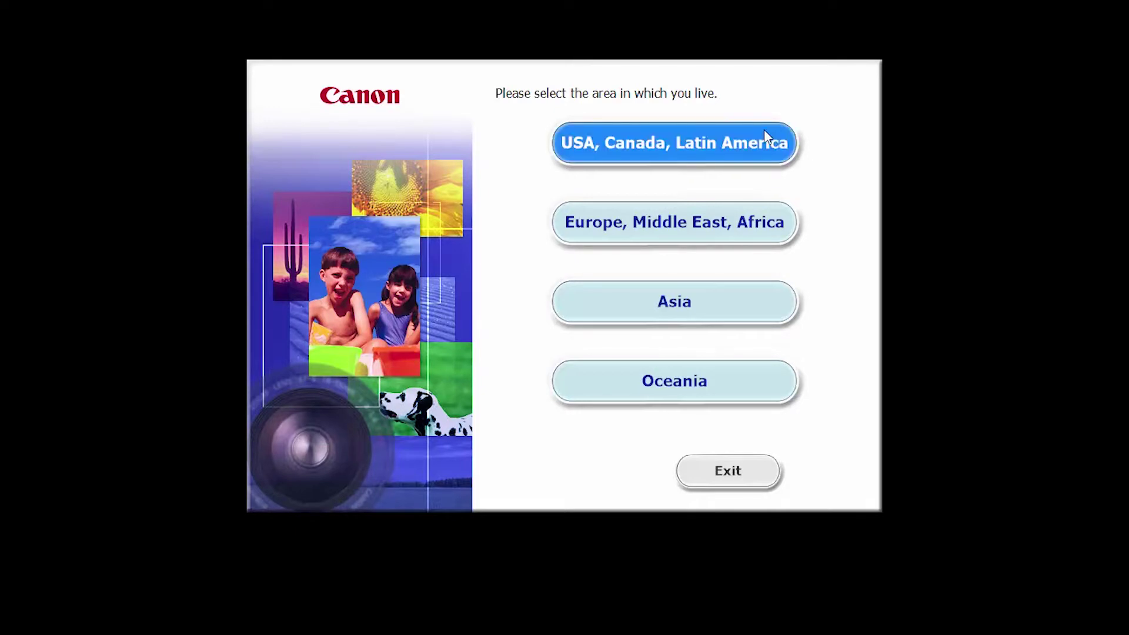
- Set the installer area to USA, Canada, Latin America / United States, language English, and start
{"action": "left_click", "coordinate": [759, 138]}
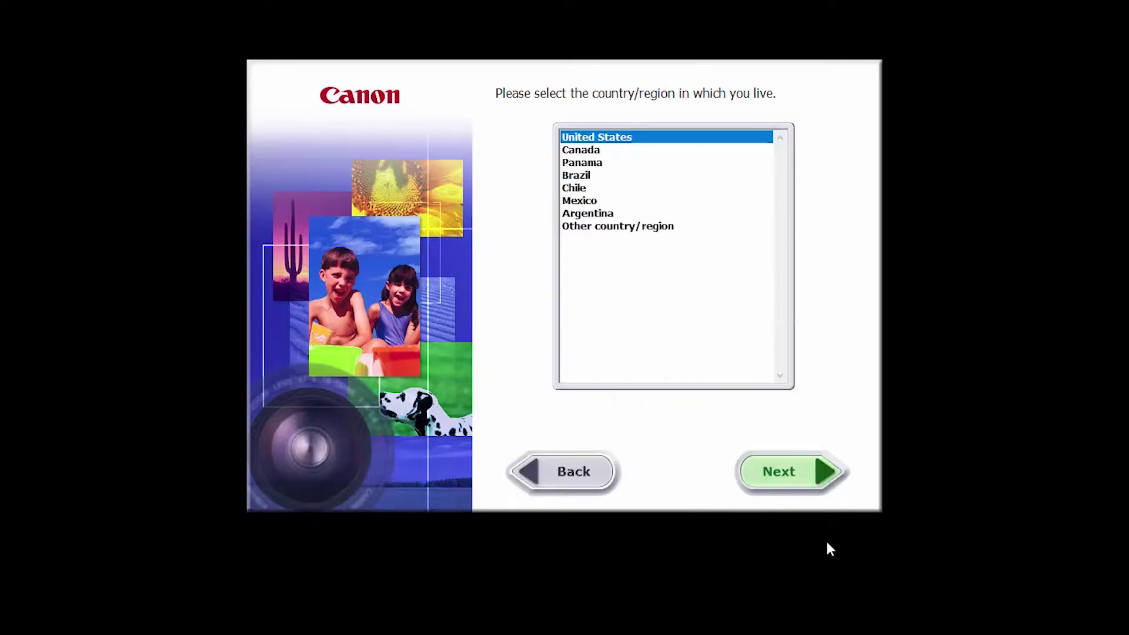
{"action": "left_click", "coordinate": [675, 139]}
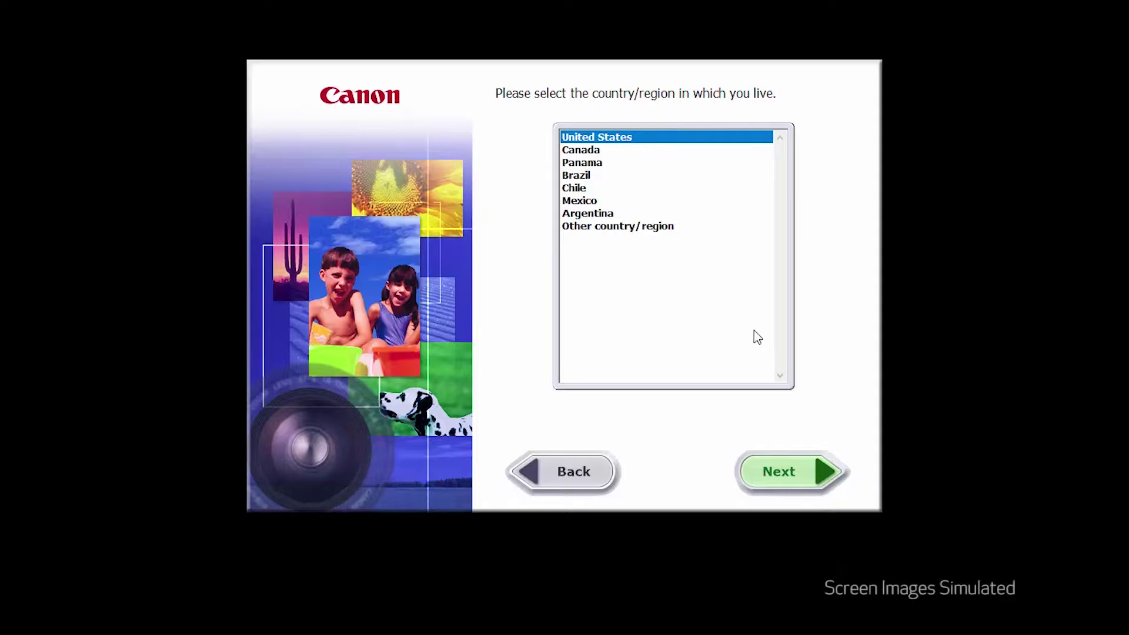
{"action": "left_click", "coordinate": [799, 468]}
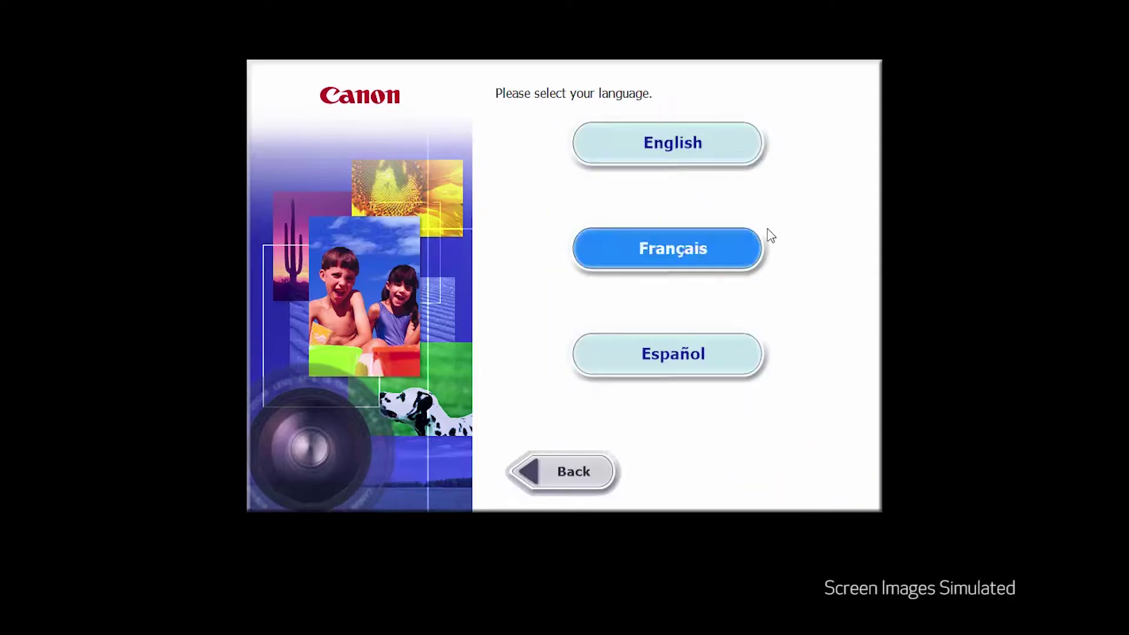
{"action": "left_click", "coordinate": [731, 150]}
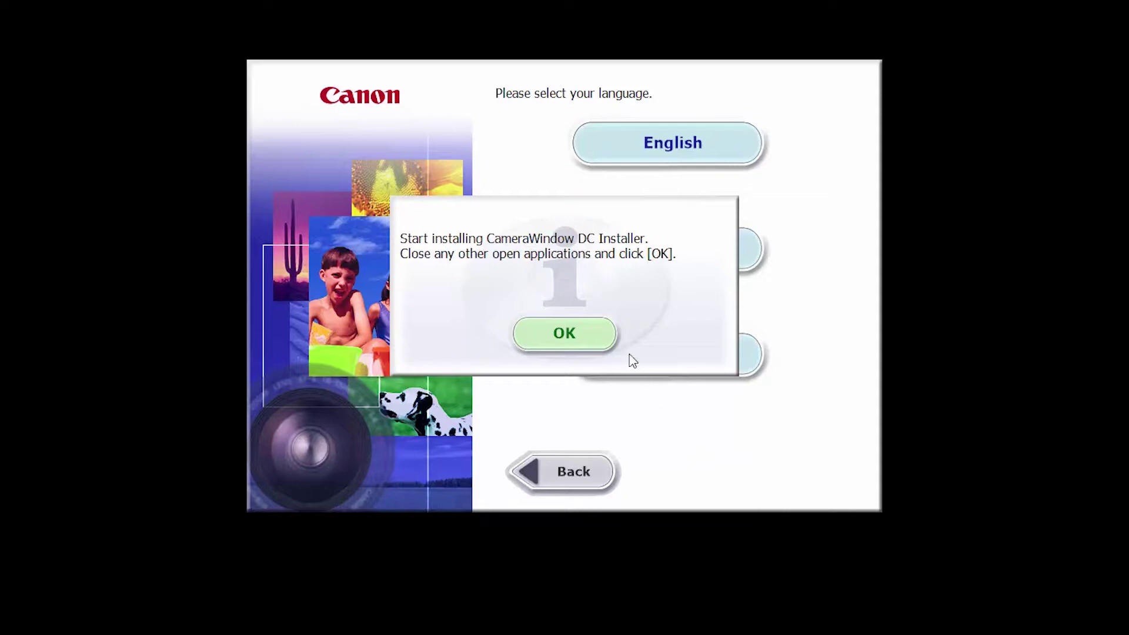
{"action": "left_click", "coordinate": [600, 334]}
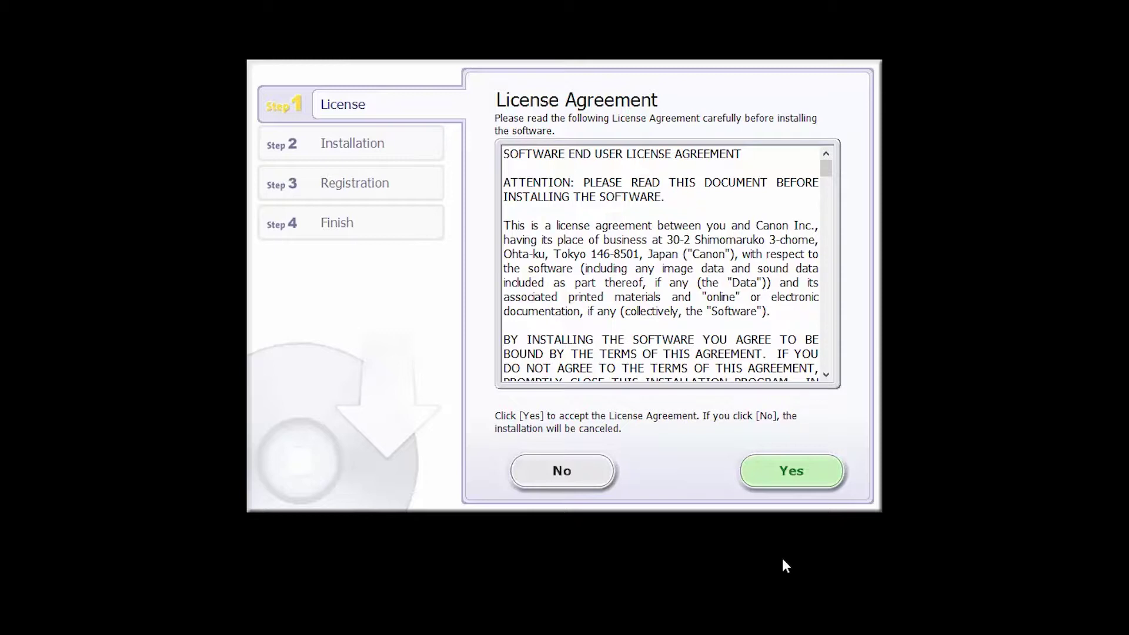
- Accept the license agreement and continue from the installation result to registration
{"action": "left_click", "coordinate": [789, 474]}
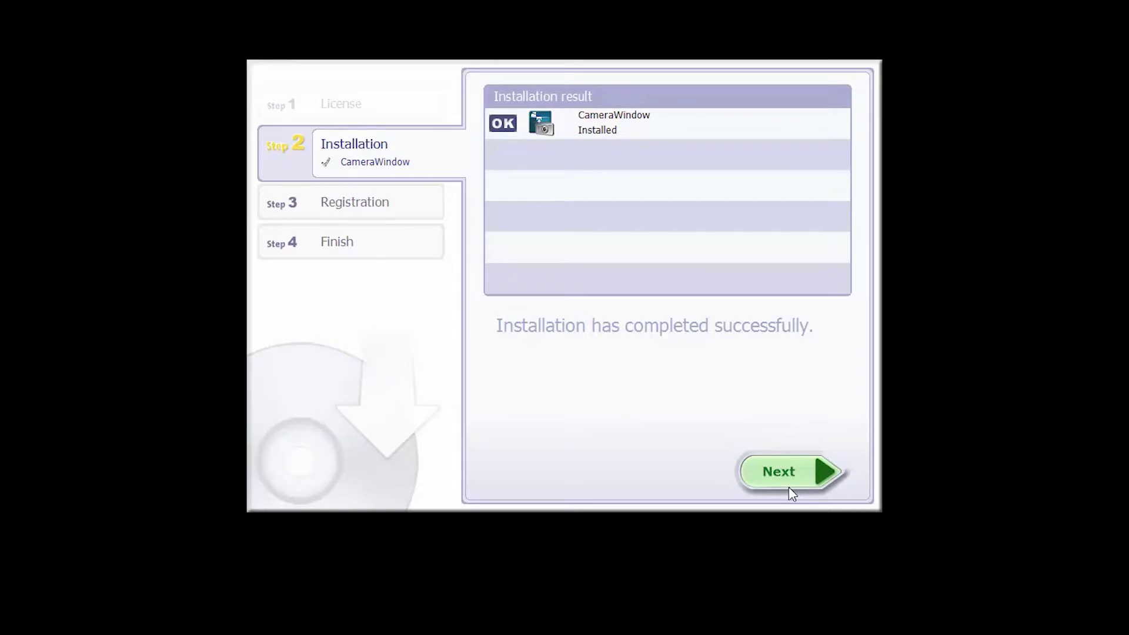
{"action": "left_click", "coordinate": [785, 473]}
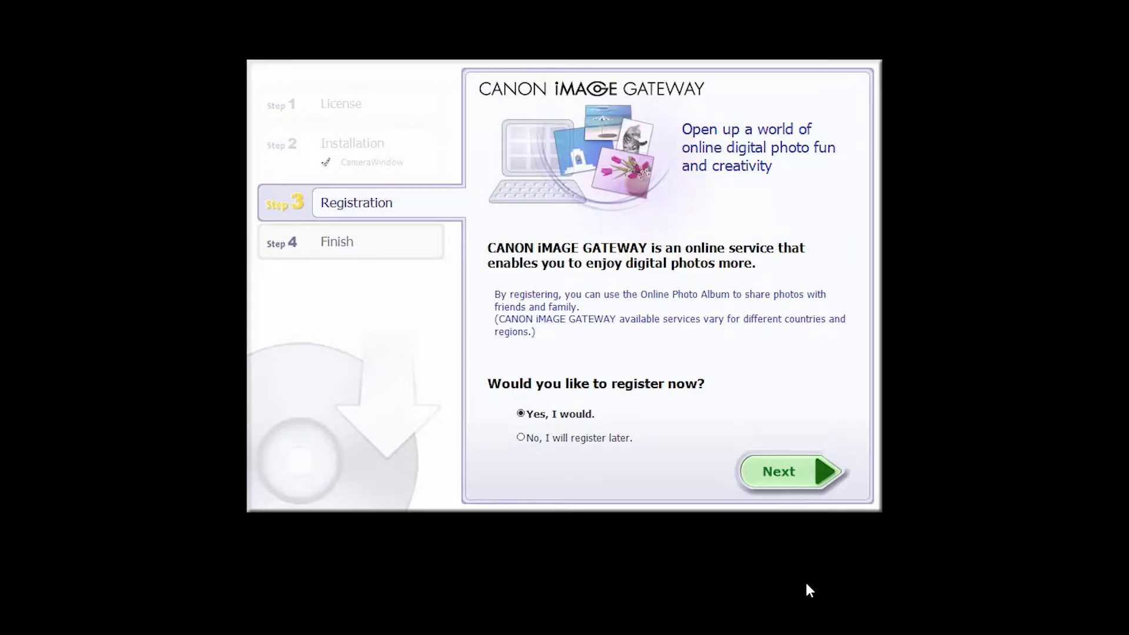
- Postpone CANON iMAGE GATEWAY registration, dismiss the notice, and finish the installer
{"action": "left_click", "coordinate": [524, 439]}
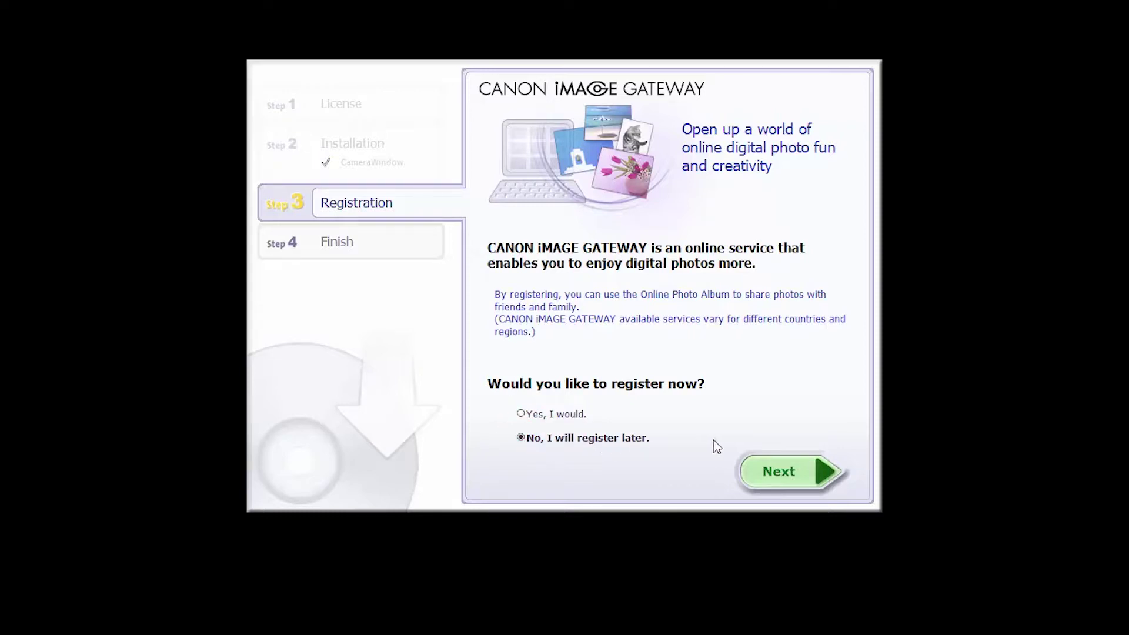
{"action": "left_click", "coordinate": [782, 472]}
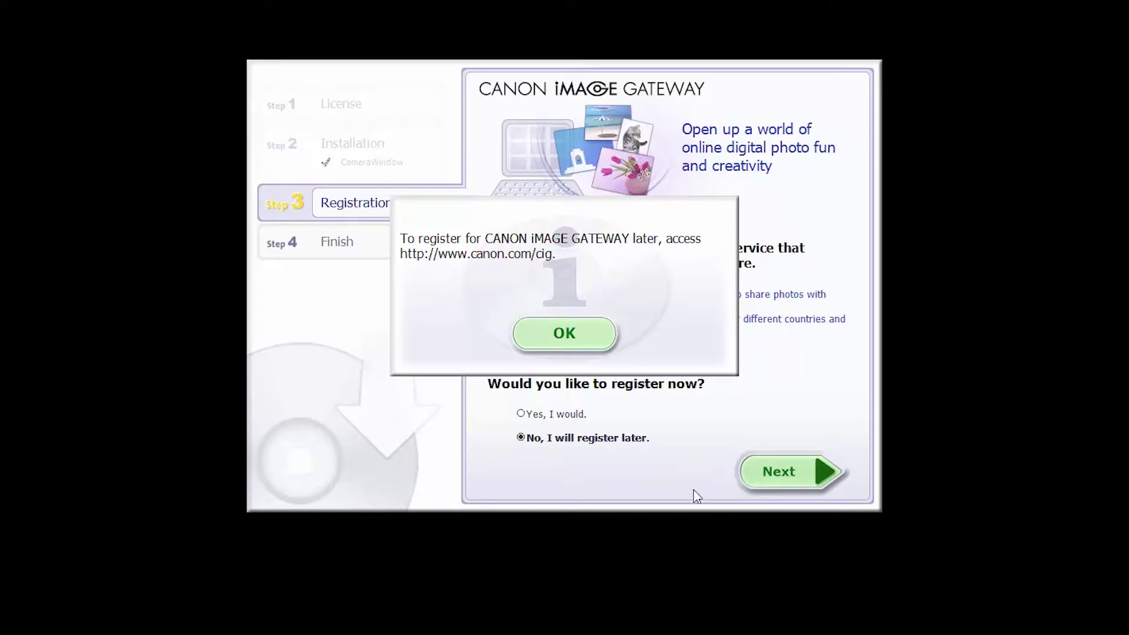
{"action": "left_click", "coordinate": [600, 346]}
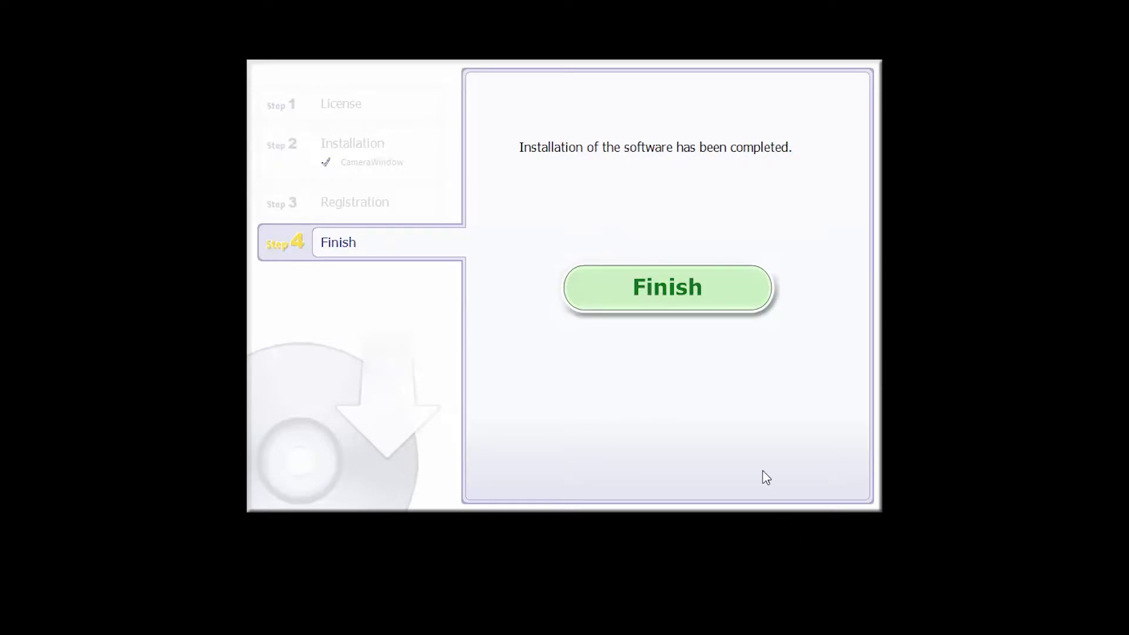
{"action": "left_click", "coordinate": [714, 298]}
{"action": "left_click", "coordinate": [714, 297]}
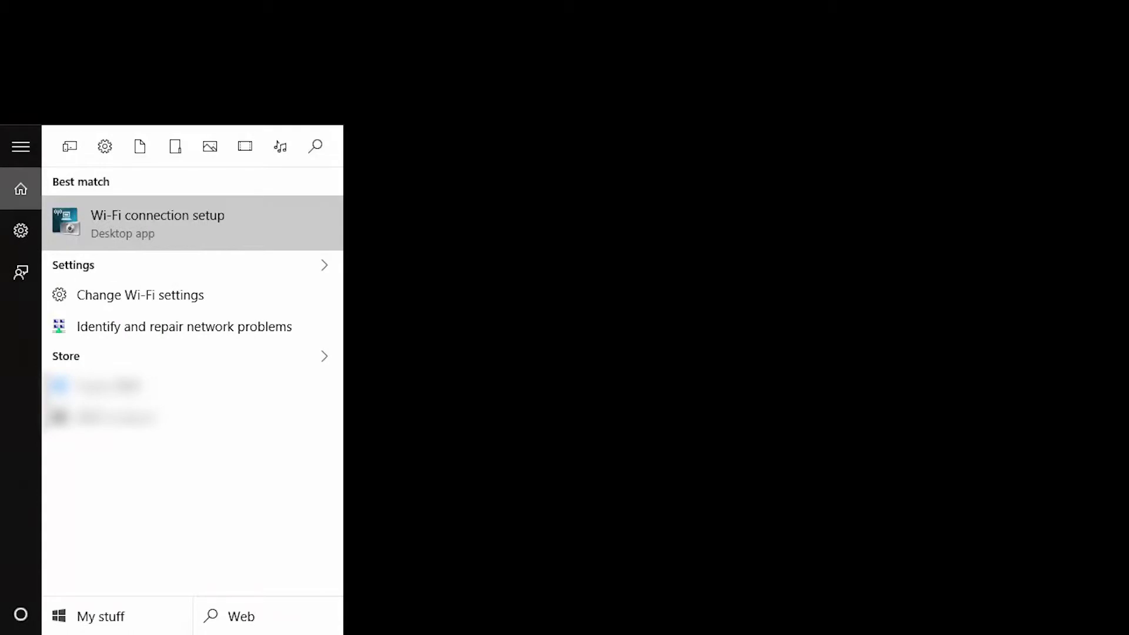
- Run Wi-Fi connection setup, approve the camera Wi-Fi settings, and confirm 'Setting completed.'
{"action": "left_click", "coordinate": [211, 234]}
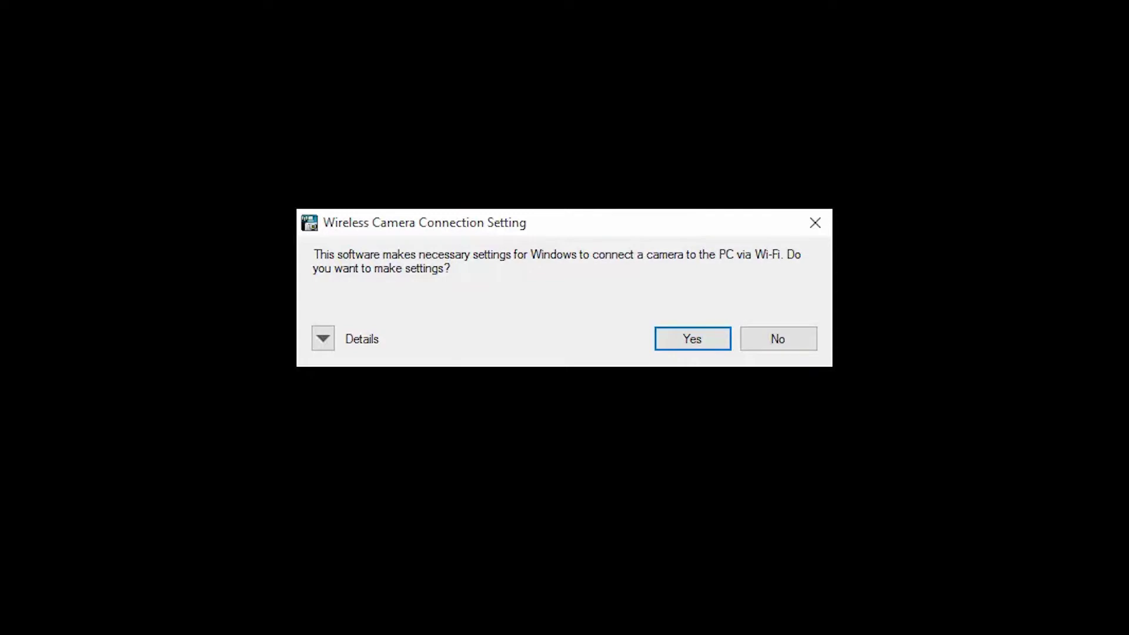
{"action": "left_click", "coordinate": [686, 336]}
{"action": "left_click", "coordinate": [654, 452]}
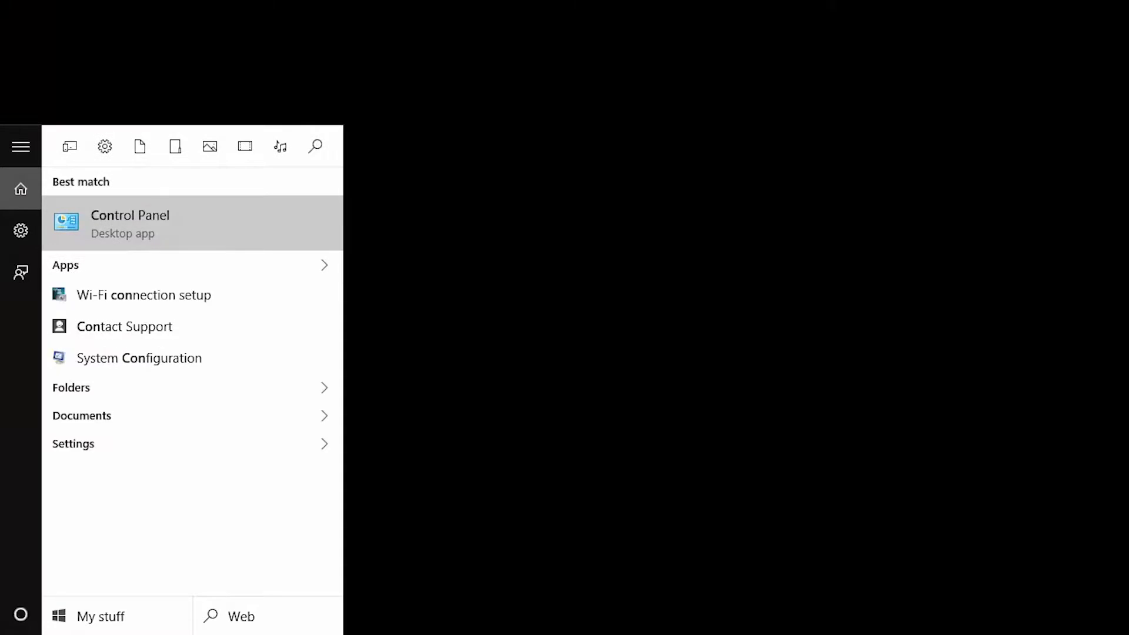
- Open Control Panel and choose Hardware and Sound > Add a device
{"action": "left_click", "coordinate": [154, 224]}
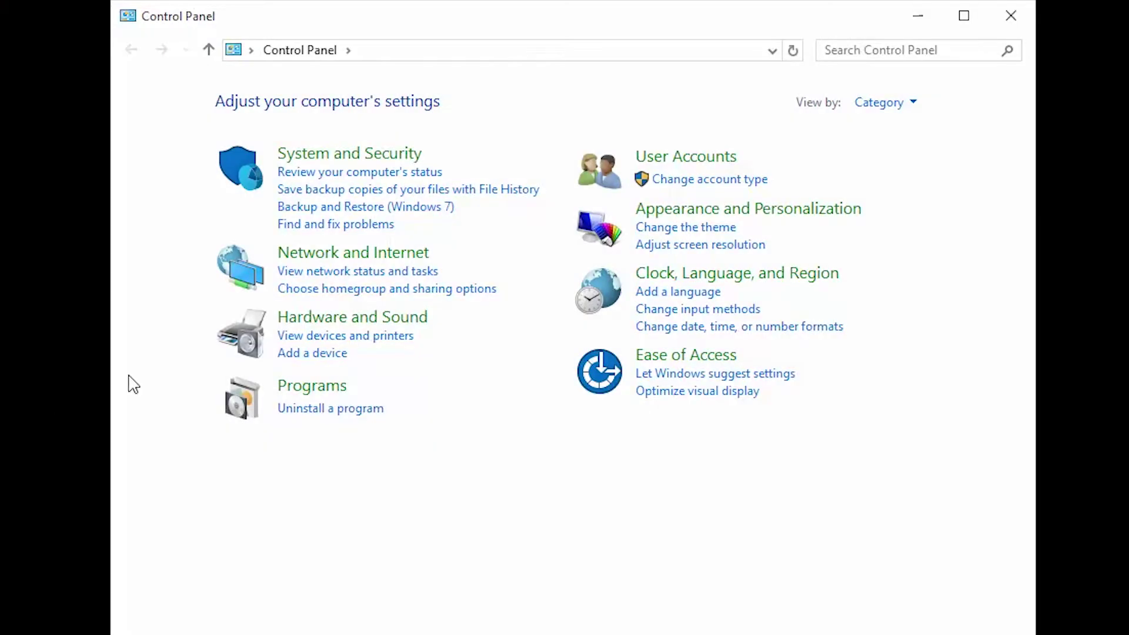
{"action": "left_click", "coordinate": [297, 355]}
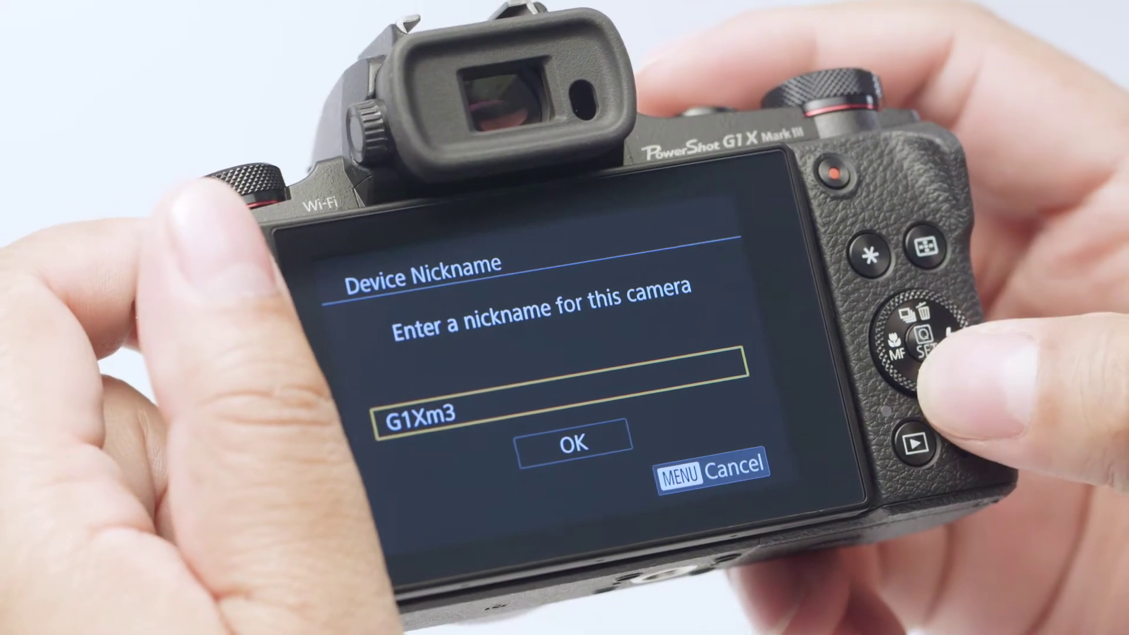
- Confirm G1Xm3 as the camera's nickname and move on to network selection
{"action": "key", "text": "Down"}
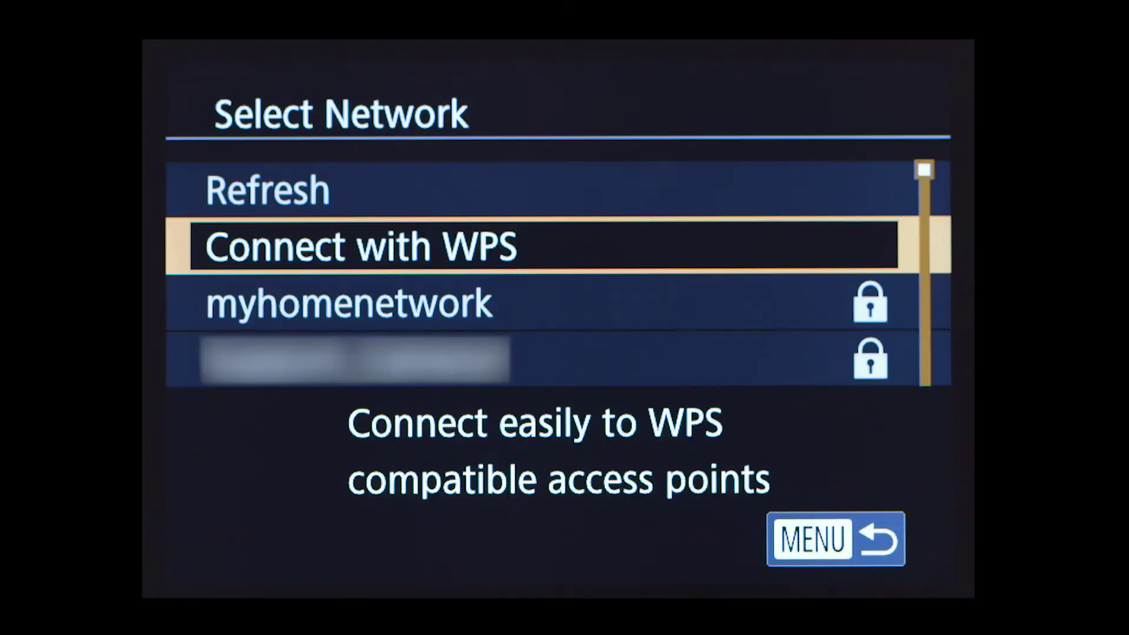
- Select myhomenetwork on the camera and enter its Wi-Fi password with uppercase and symbol characters
{"action": "key", "text": "Down"}
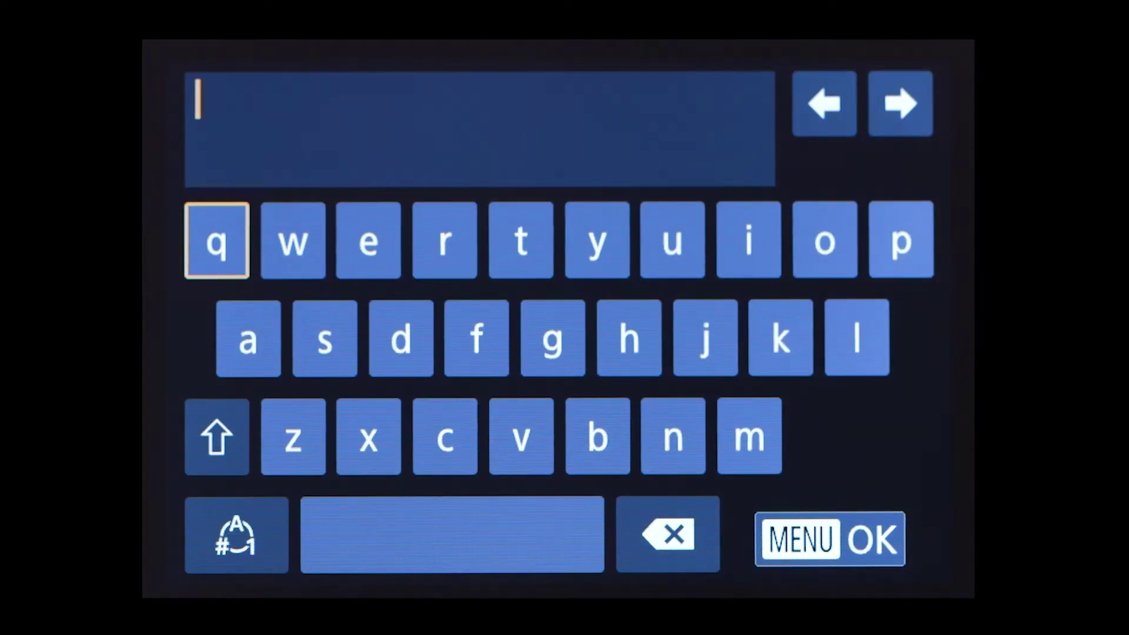
{"action": "key", "text": "Down"}
{"action": "key", "text": "Down"}
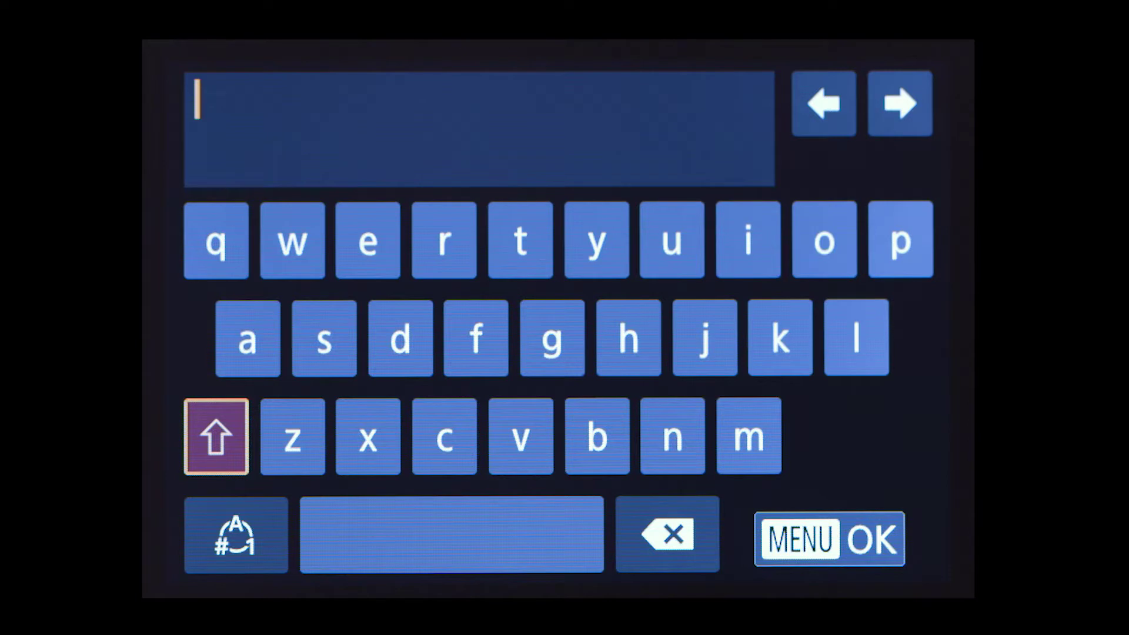
{"action": "key", "text": "Return"}
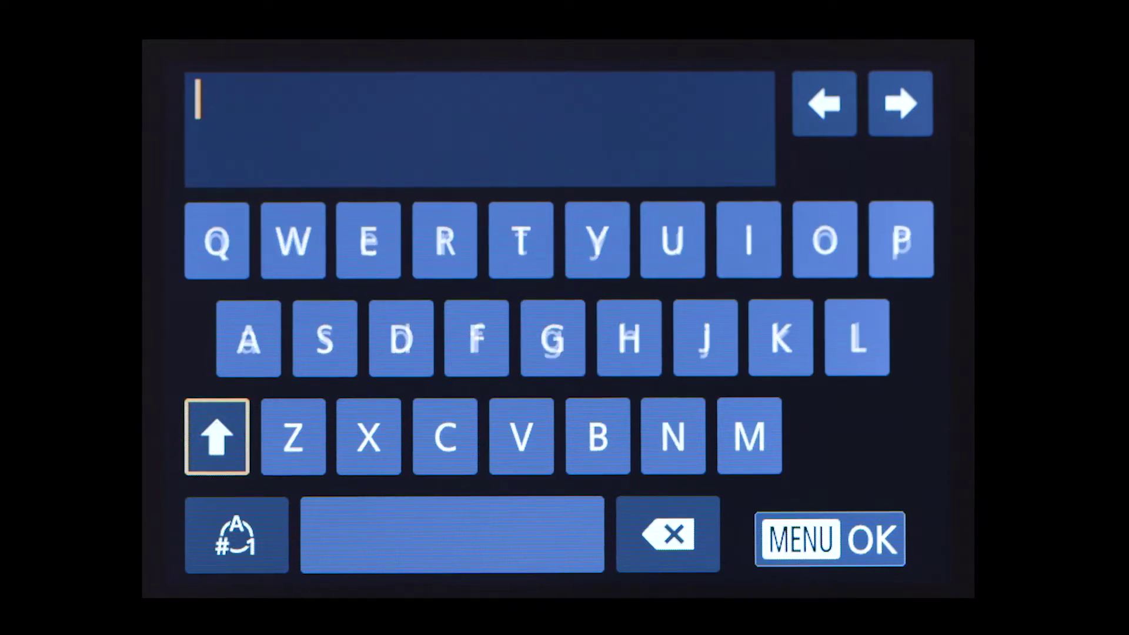
{"action": "key", "text": "Return"}
{"action": "key", "text": "Down"}
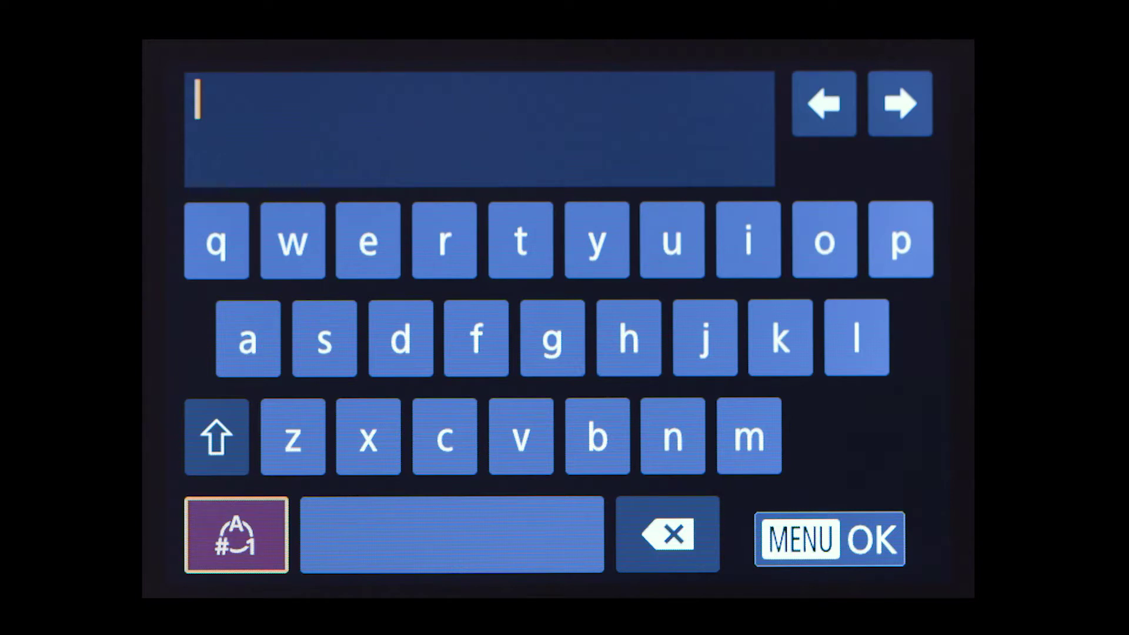
{"action": "key", "text": "Return"}
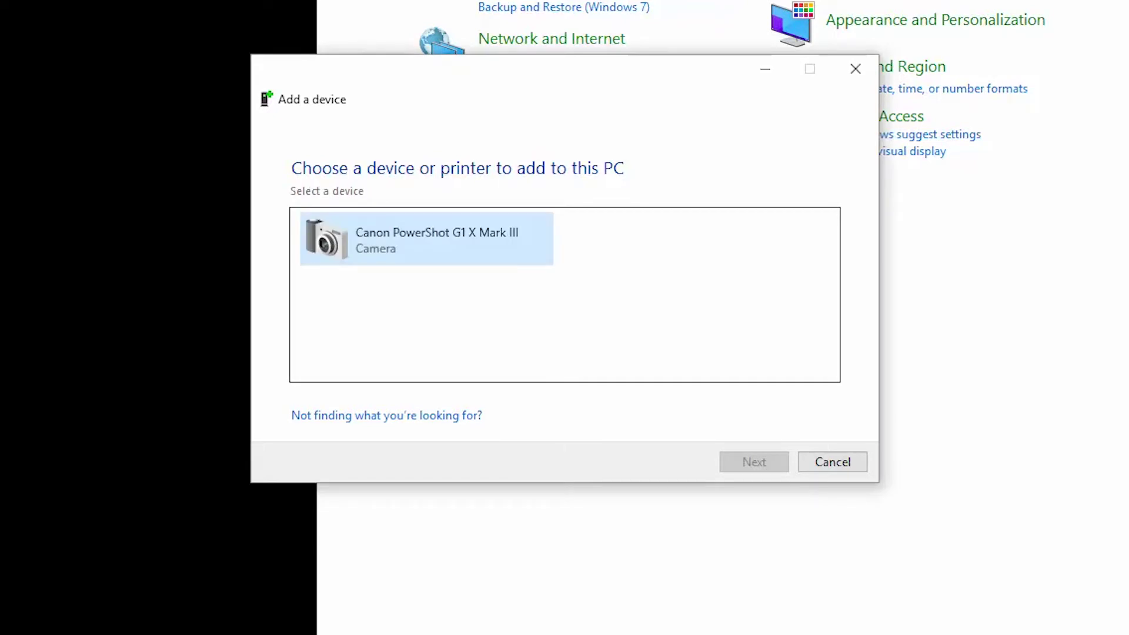
- Choose the Canon PowerShot G1 X Mark III in Add a device to install it
{"action": "left_click", "coordinate": [449, 233]}
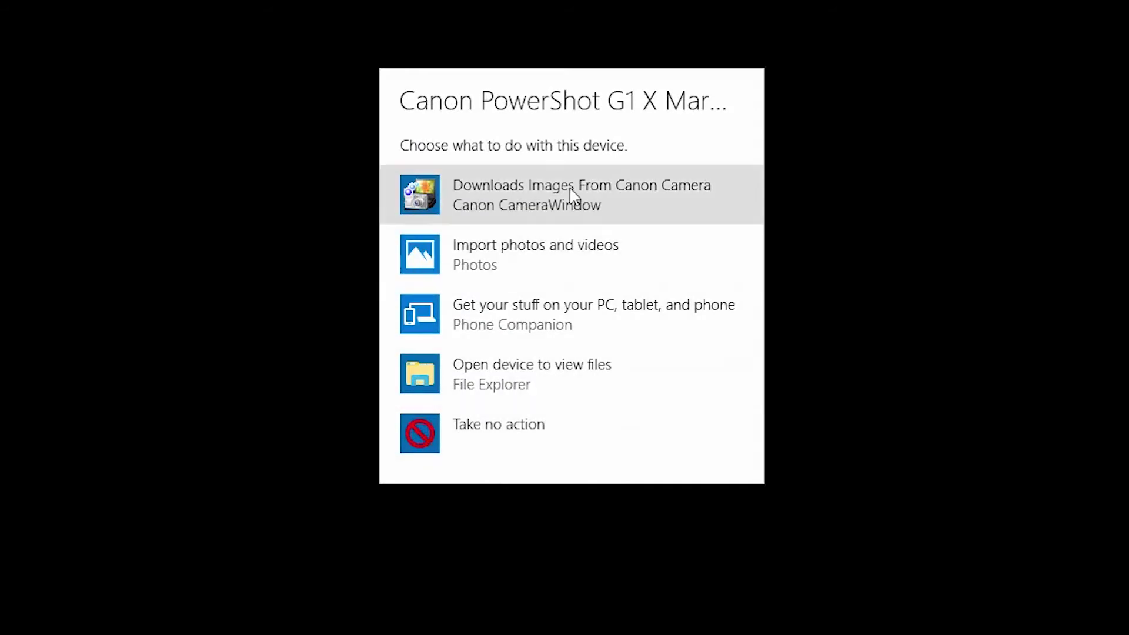
- Hand the camera to Canon CameraWindow via the AutoPlay 'Downloads Images From Canon Camera' option
{"action": "left_click", "coordinate": [570, 189]}
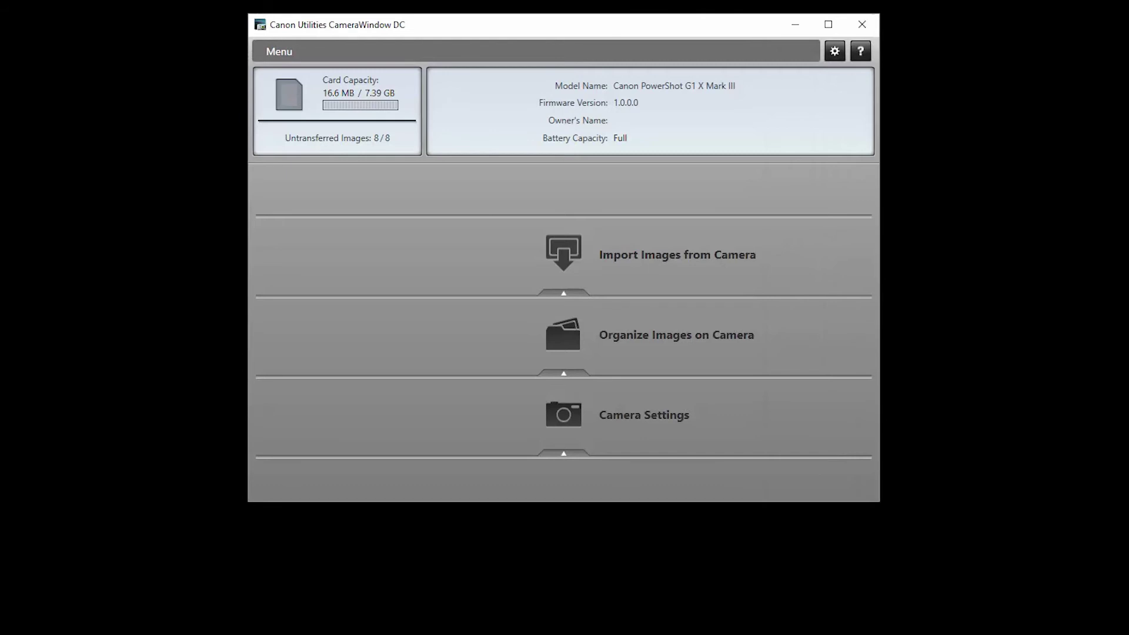
- Go to Import Images from Camera and show the eight camera photos for selection
{"action": "left_click", "coordinate": [687, 256]}
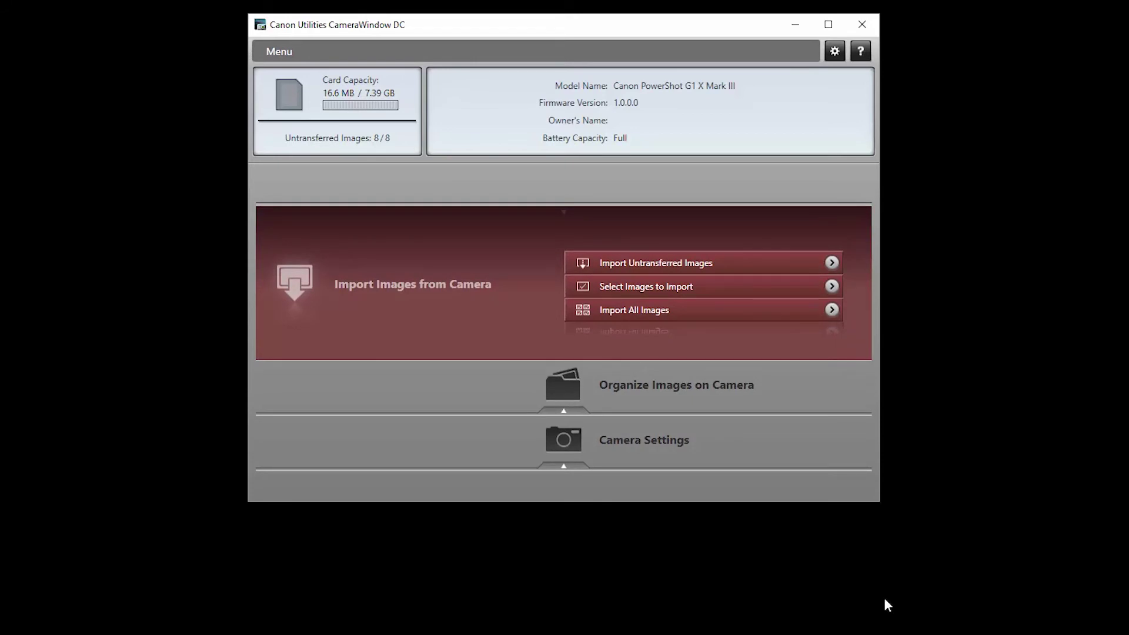
{"action": "left_click", "coordinate": [762, 288]}
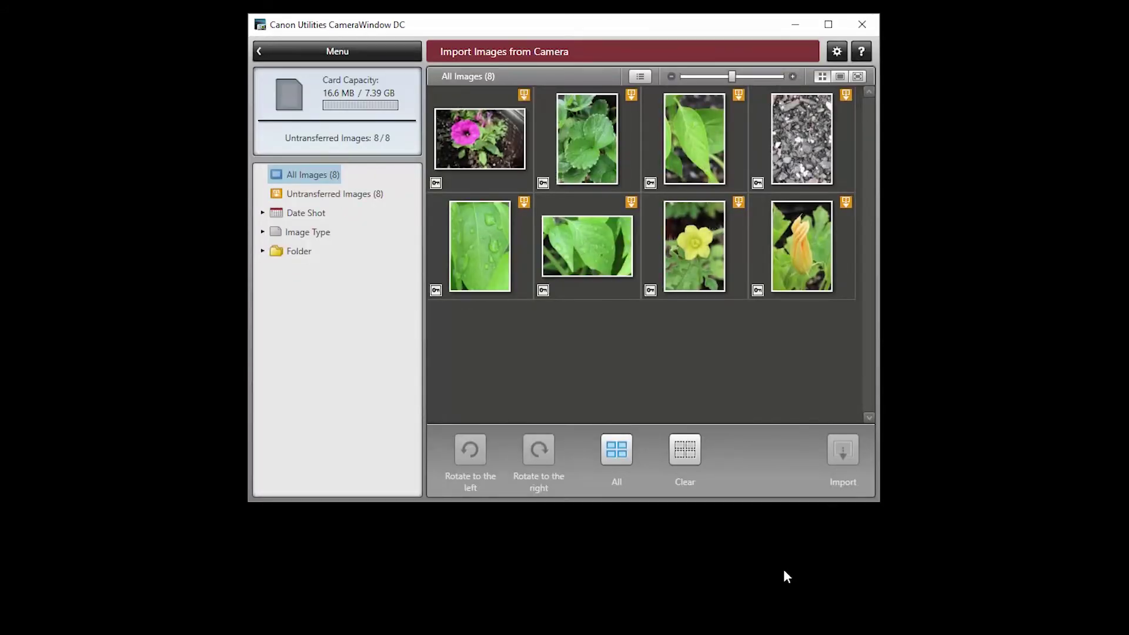
- Select all eight thumbnails, import them to the PC, and dismiss the completion message
{"action": "left_click", "coordinate": [616, 450]}
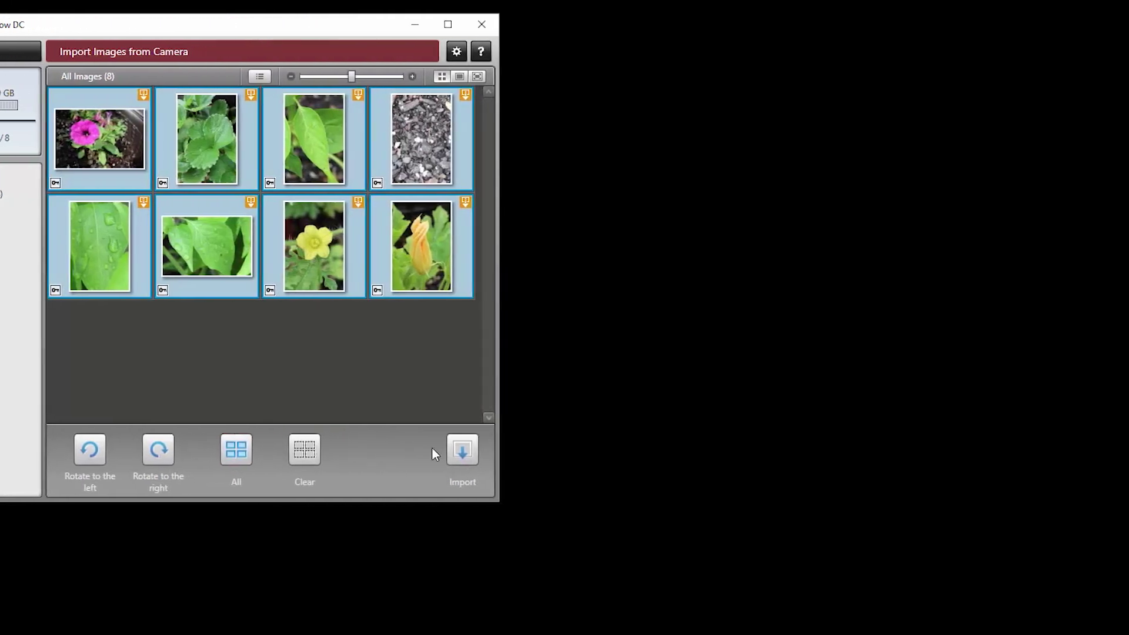
{"action": "left_click", "coordinate": [841, 451]}
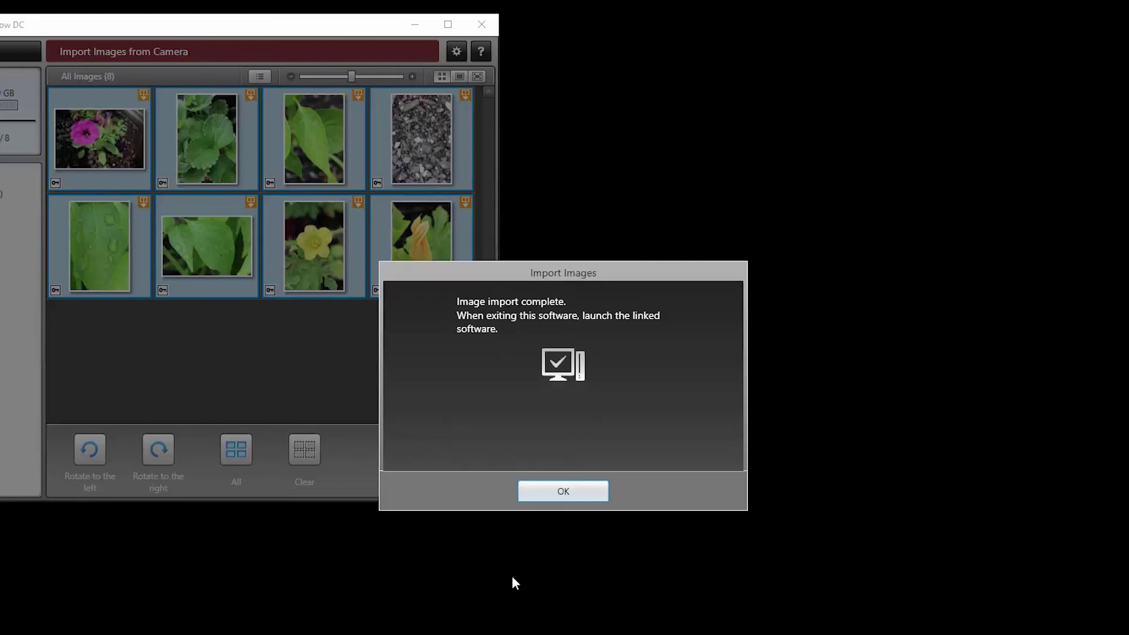
{"action": "left_click", "coordinate": [567, 495]}
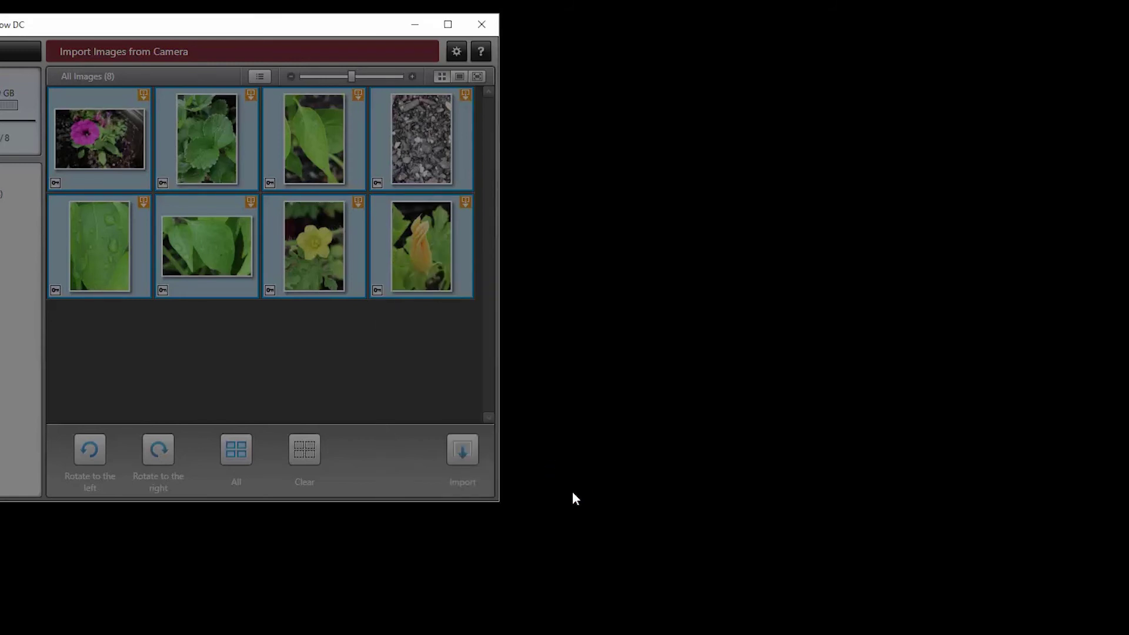